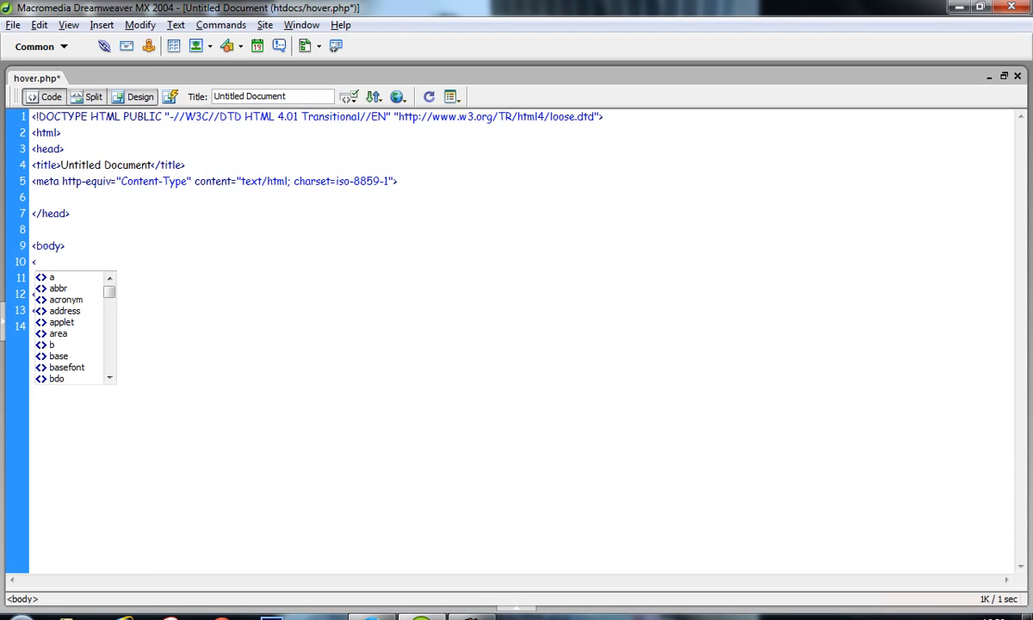
pyautogui.write('img s')
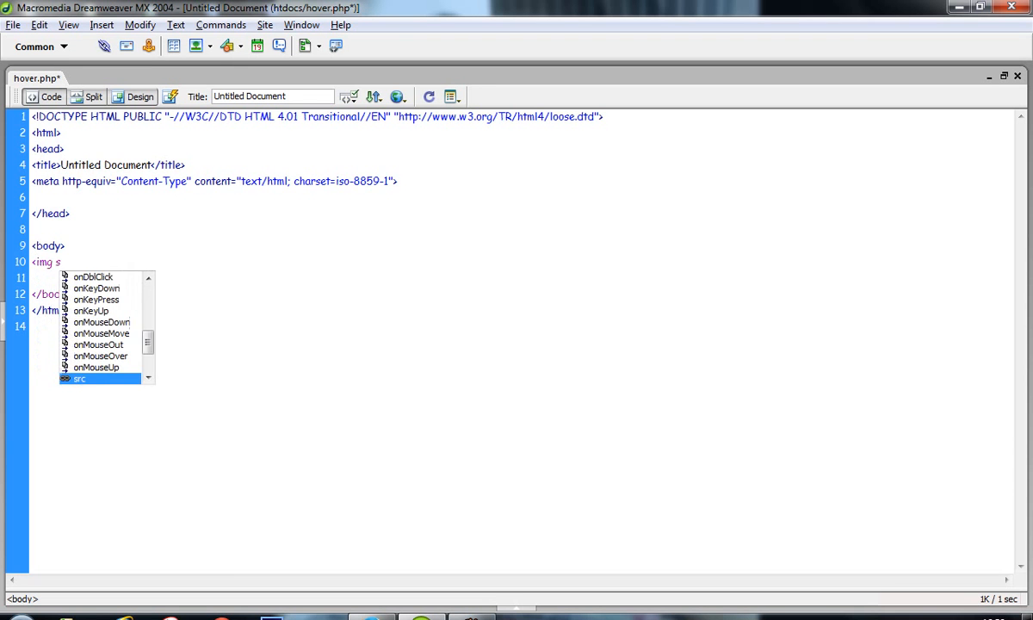
pyautogui.write('rc')
# - Insert an img tag whose src is Chrysanthemum.jpg, picked through Browse
pyautogui.press('Return')
pyautogui.press('Return')
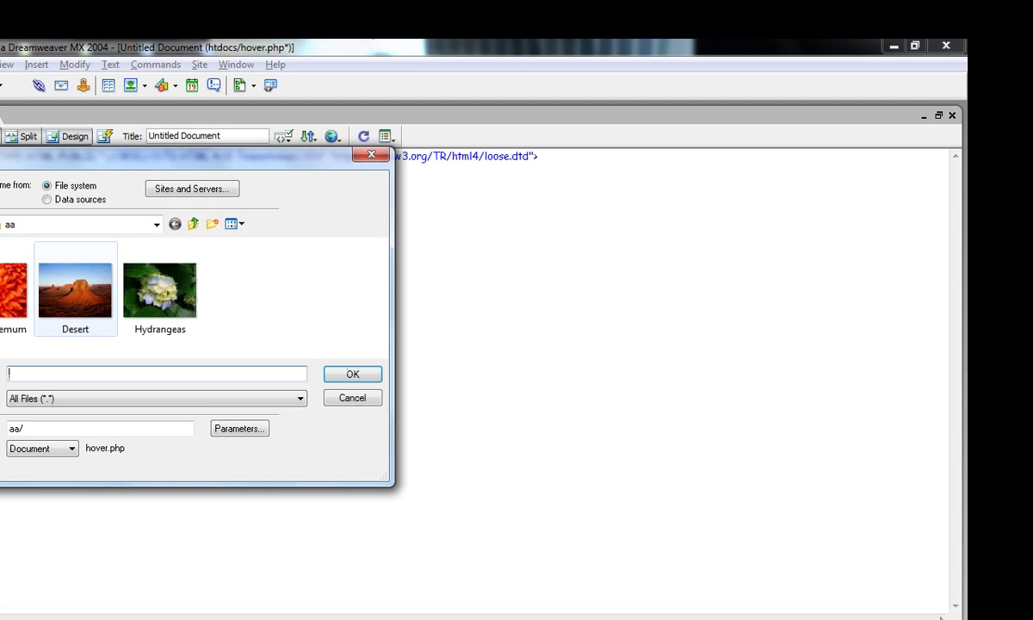
pyautogui.click(12, 290)
pyautogui.click(352, 373)
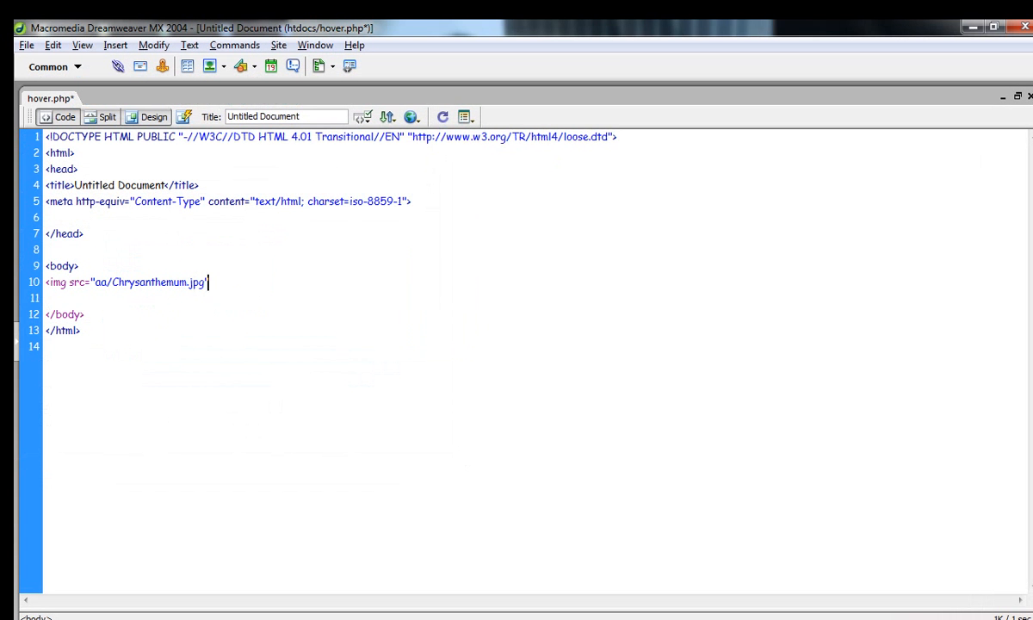
pyautogui.write(' height')
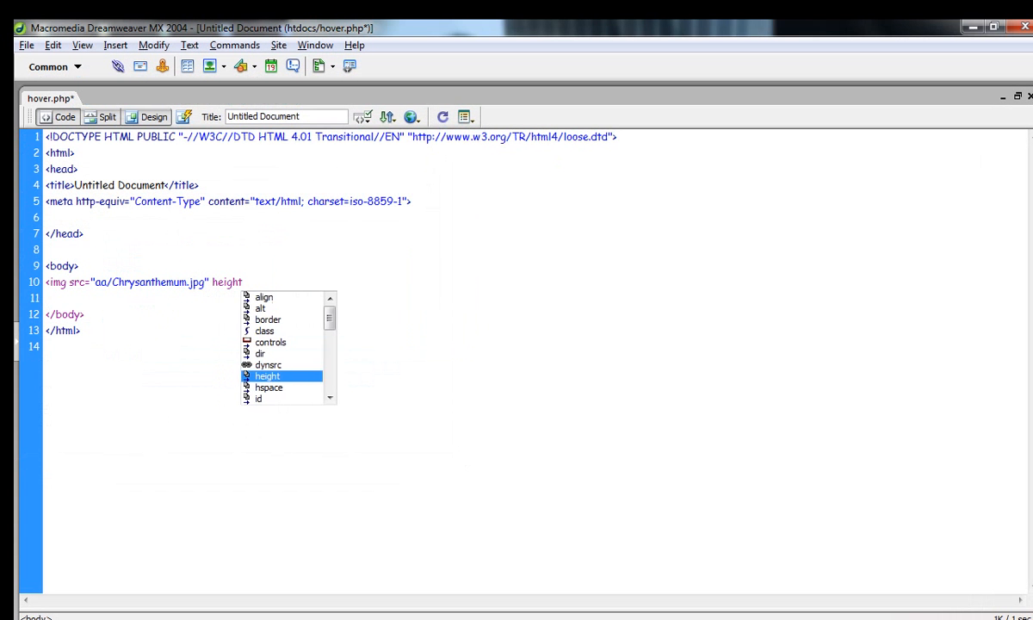
# - Size the image 100 by 100 via height and width attributes, then add two line breaks and a new line
pyautogui.press('Return')
pyautogui.write('100')
pyautogui.press('Right')
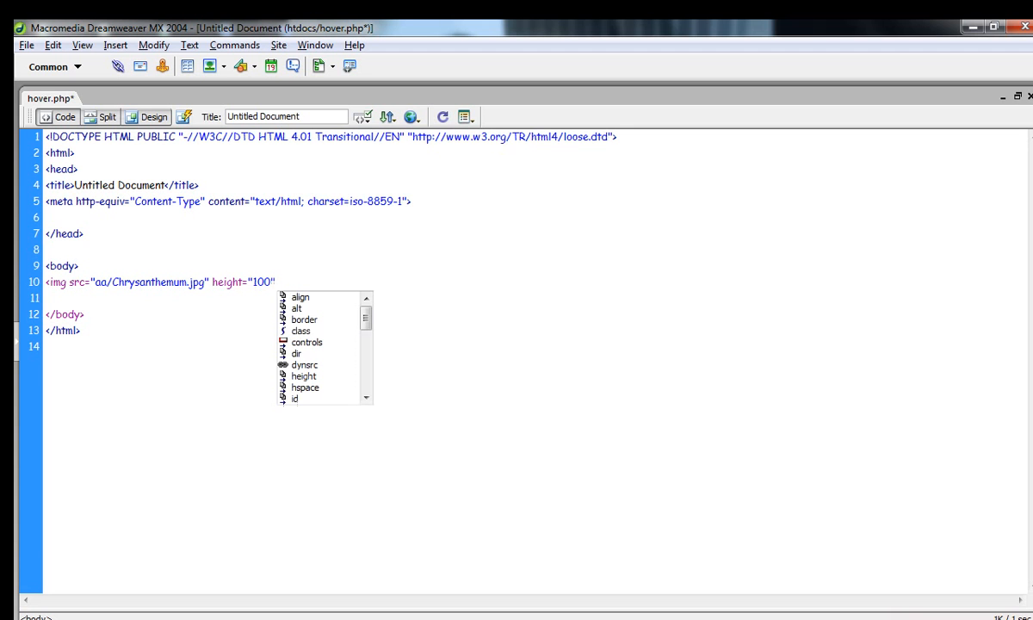
pyautogui.write('width')
pyautogui.press('Return')
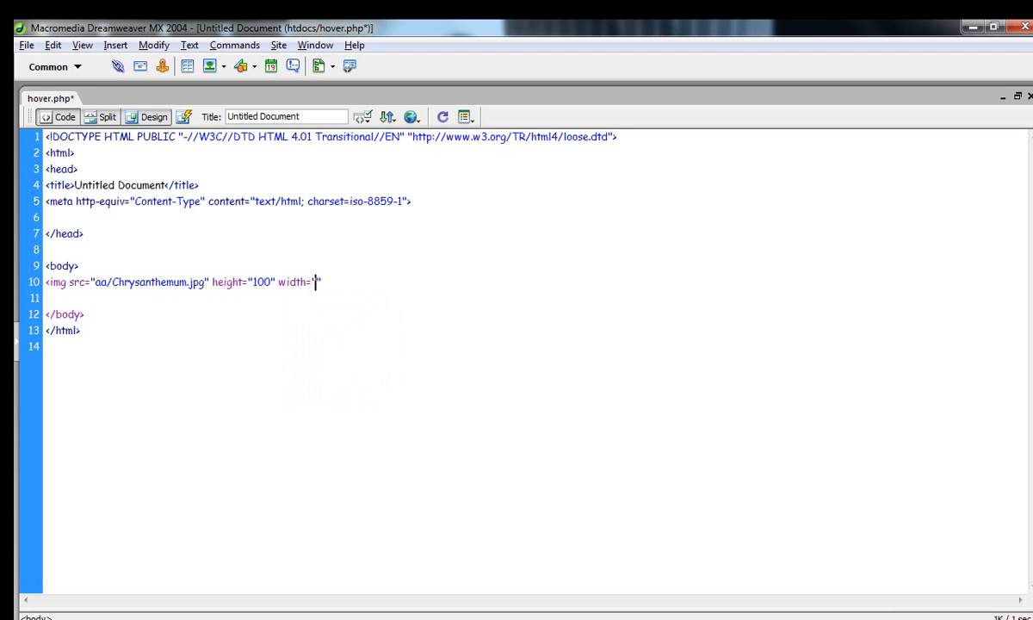
pyautogui.write('100')
pyautogui.press('Right')
pyautogui.write('>')
pyautogui.write('<br><br>')
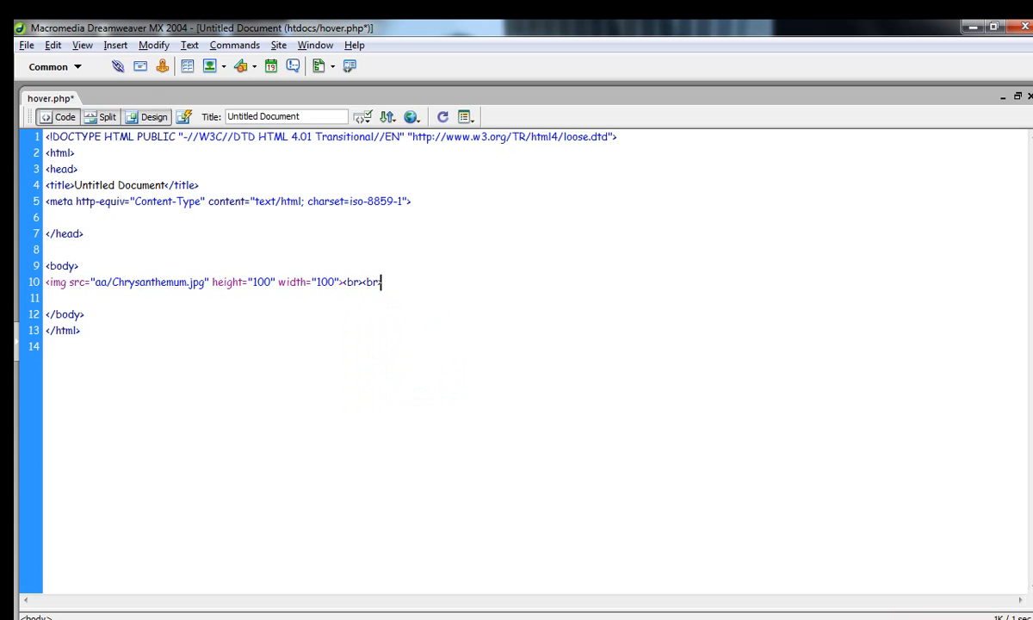
pyautogui.press('Return')
# - Duplicate the image line and repoint its src to Desert.jpg through Browse
pyautogui.write('<img src="aa/Chrysanthemum.jpg" height="100" width="100"><br><br>')
pyautogui.hotkey('ctrl', 'Left')
pyautogui.hotkey('ctrl', 'Left')
pyautogui.hotkey('ctrl', 'Left')
pyautogui.hotkey('ctrl', 'Left')
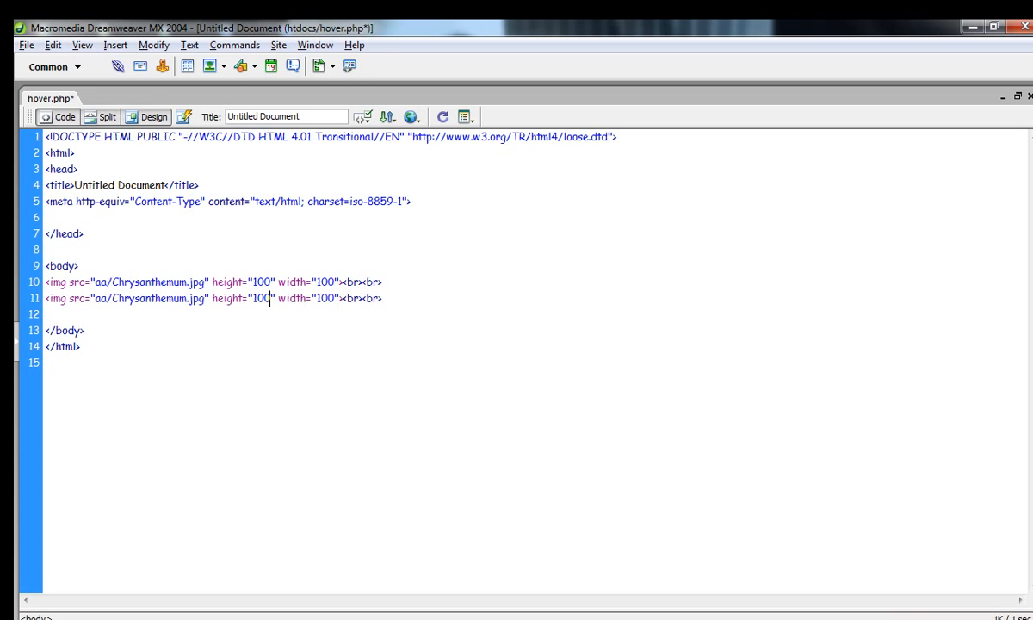
pyautogui.hotkey('ctrl', 'Left')
pyautogui.hotkey('ctrl', 'Left')
pyautogui.press('BackSpace')
pyautogui.press('BackSpace')
pyautogui.press('BackSpace')
pyautogui.press('BackSpace')
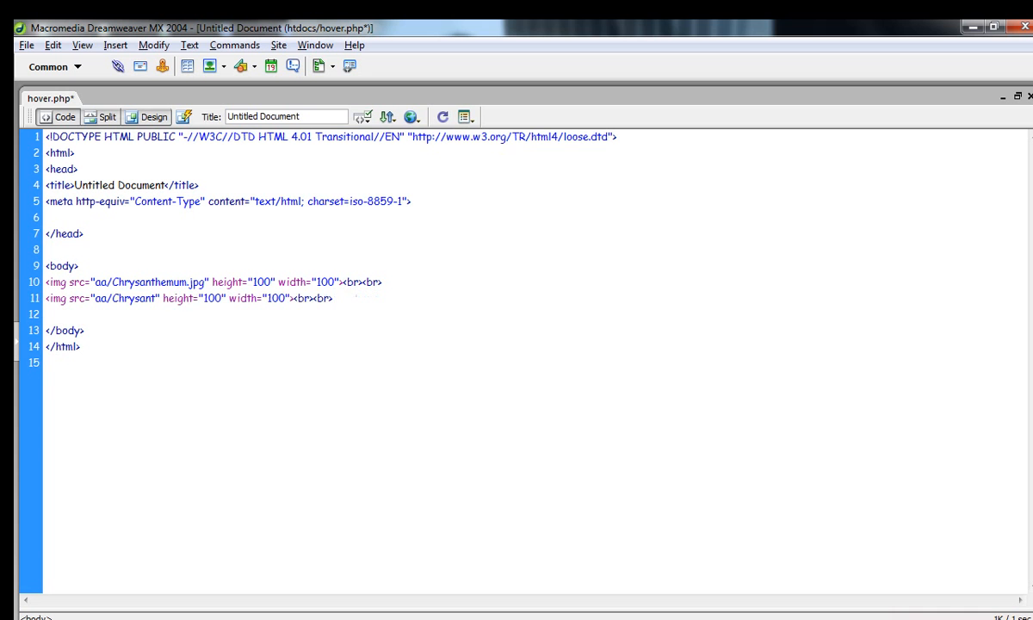
pyautogui.press('BackSpace')
pyautogui.press('BackSpace')
pyautogui.press('BackSpace')
pyautogui.press('BackSpace')
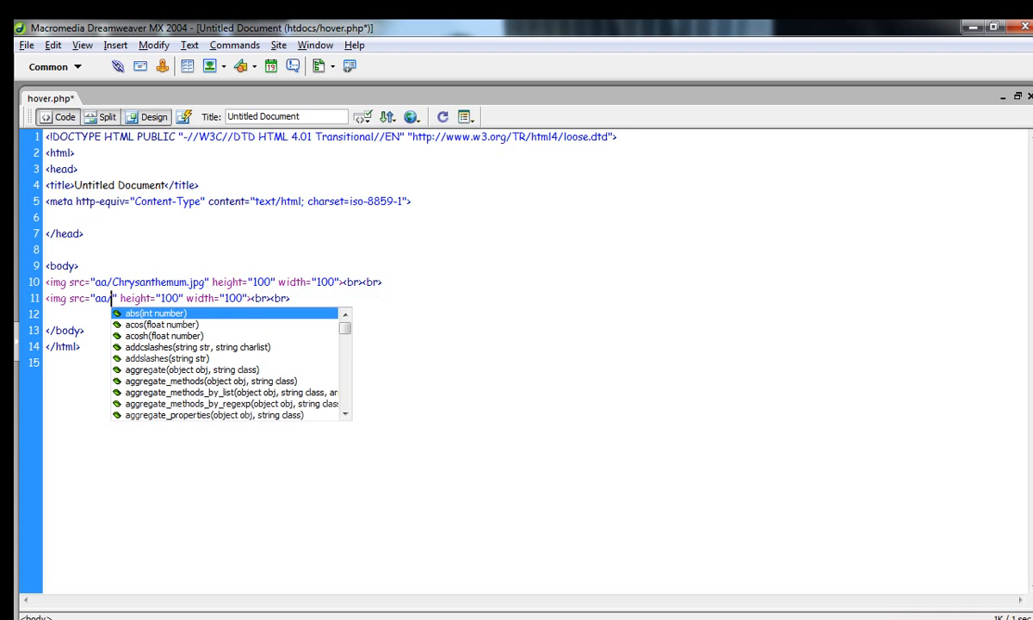
pyautogui.press('Escape')
pyautogui.press('BackSpace')
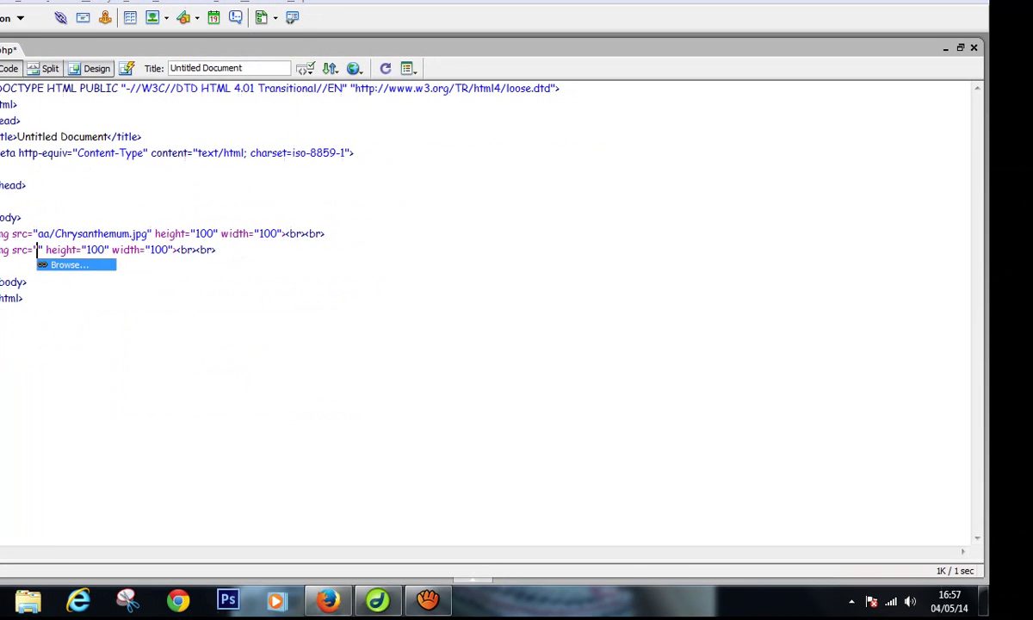
pyautogui.press('Return')
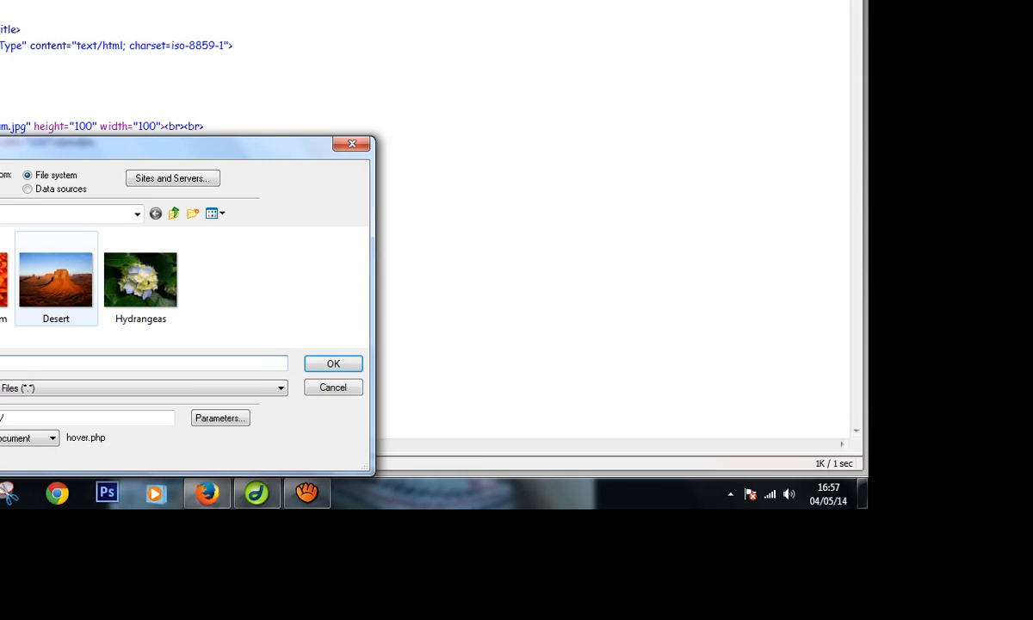
pyautogui.click(58, 252)
pyautogui.press('Return')
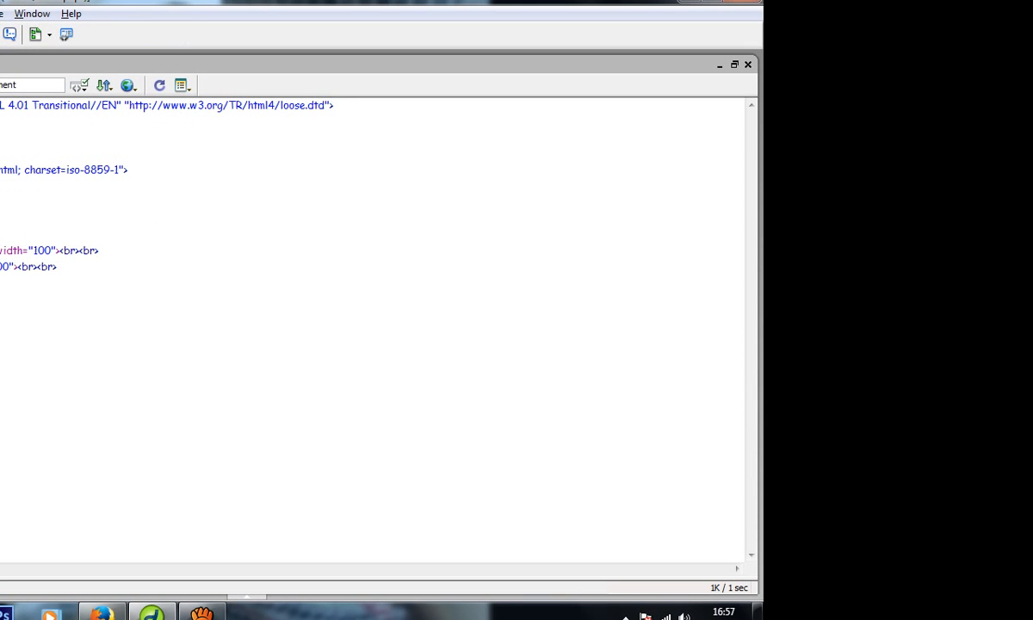
# - Duplicate the line again with Hydrangeas.jpg as the third 100×100 image
pyautogui.hotkey('shift', 'End')
pyautogui.hotkey('ctrl', 'c')
pyautogui.press('Up')
pyautogui.hotkey('ctrl', 'v')
pyautogui.press('BackSpace')
pyautogui.hotkey('ctrl', 'z')
pyautogui.hotkey('ctrl', 'z')
pyautogui.hotkey('ctrl', 'alt', 'i')
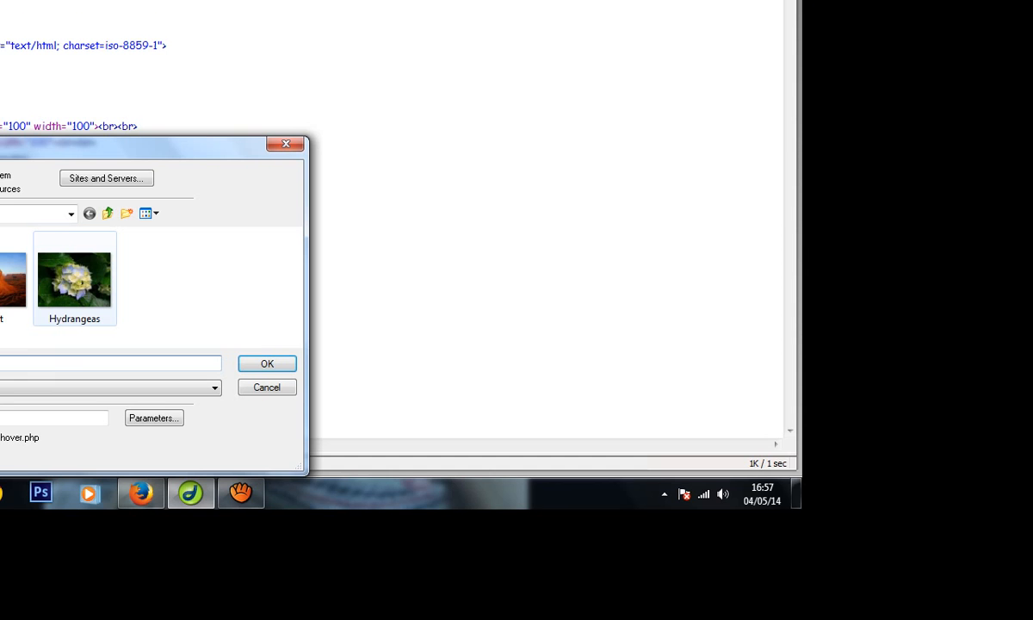
pyautogui.press('Return')
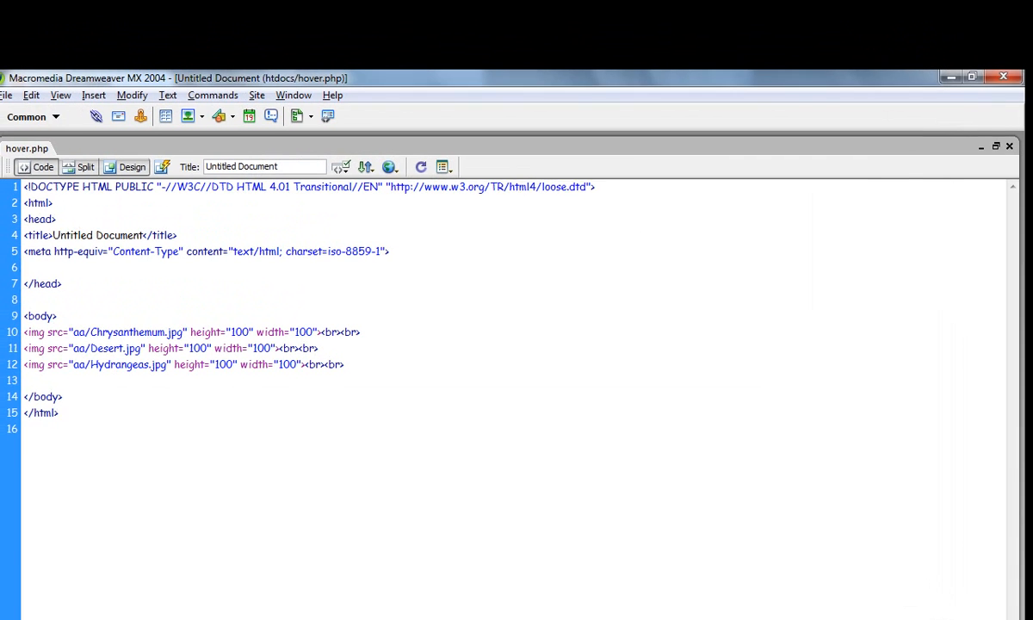
pyautogui.write('<script ty')
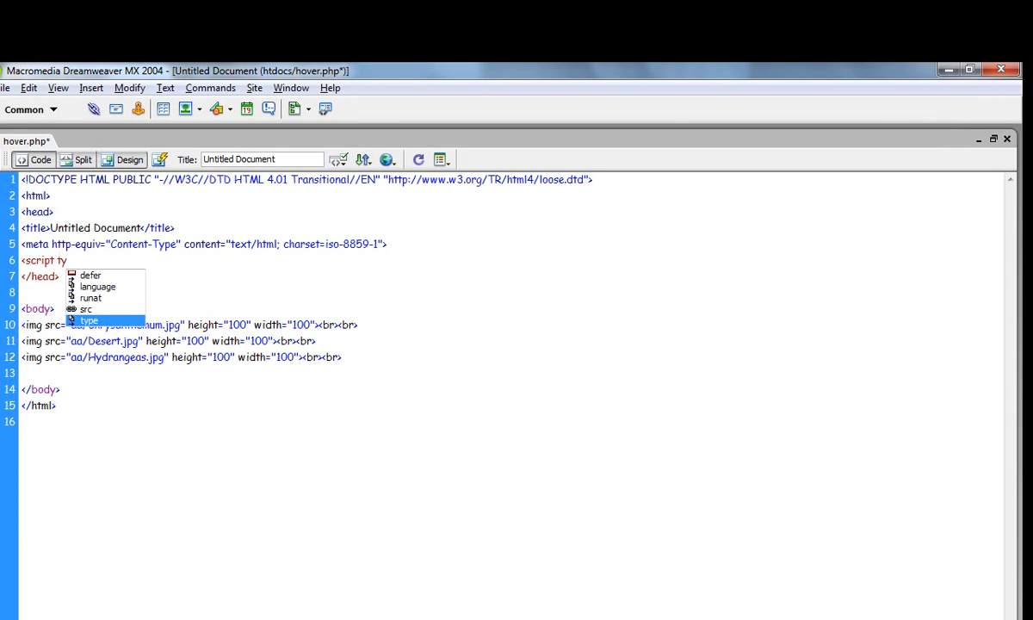
pyautogui.write('pe=""')
# - Replace the mistyped script tag with a <style type="text/css"> block and its closing tag in the head
pyautogui.press('BackSpace')
pyautogui.press('BackSpace')
pyautogui.press('BackSpace')
pyautogui.press('BackSpace')
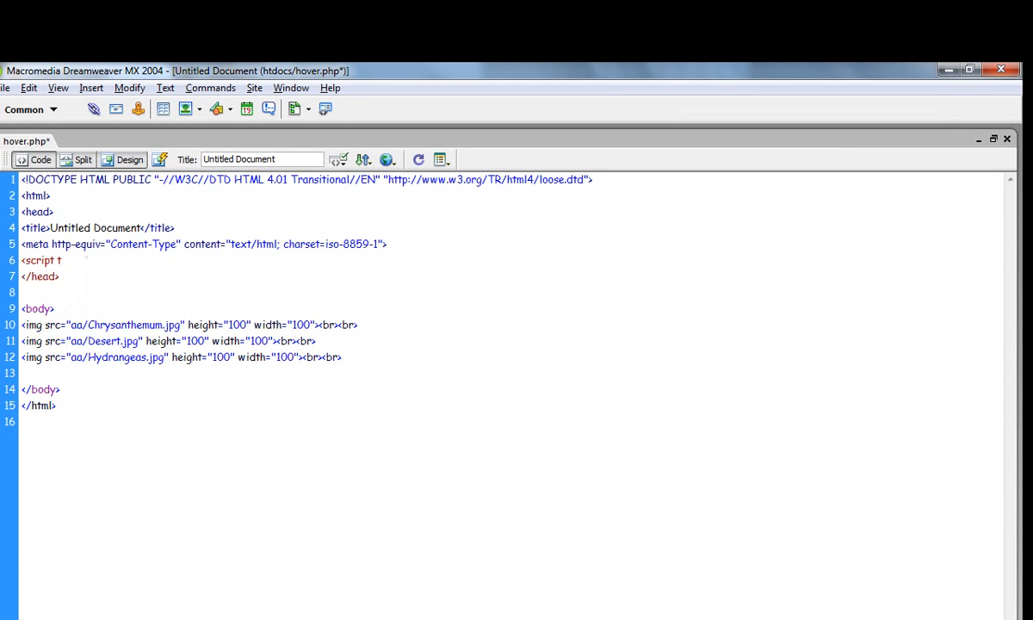
pyautogui.press('BackSpace')
pyautogui.press('BackSpace')
pyautogui.press('BackSpace')
pyautogui.write('<st')
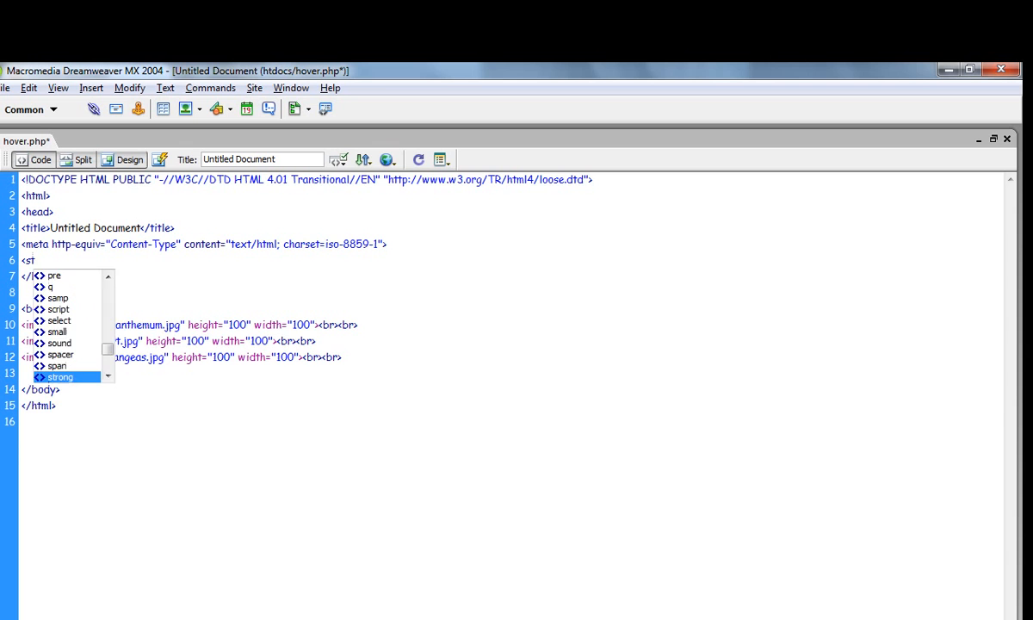
pyautogui.write('yle type=""')
pyautogui.press('Return')
pyautogui.write('>')
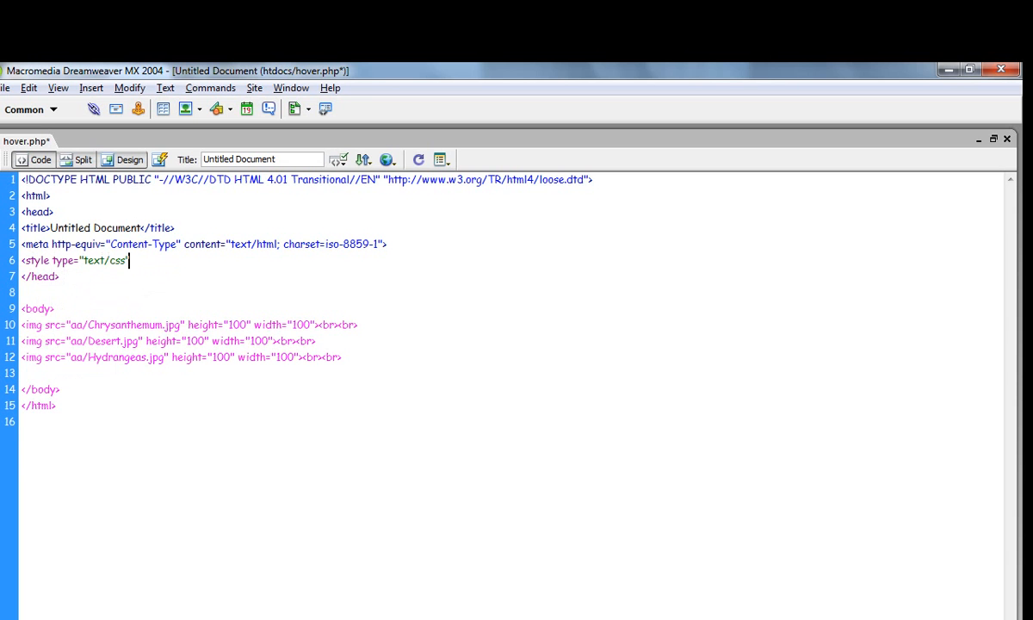
pyautogui.press('Return')
pyautogui.write('</')
pyautogui.press('Home')
pyautogui.press('Return')
pyautogui.press('Return')
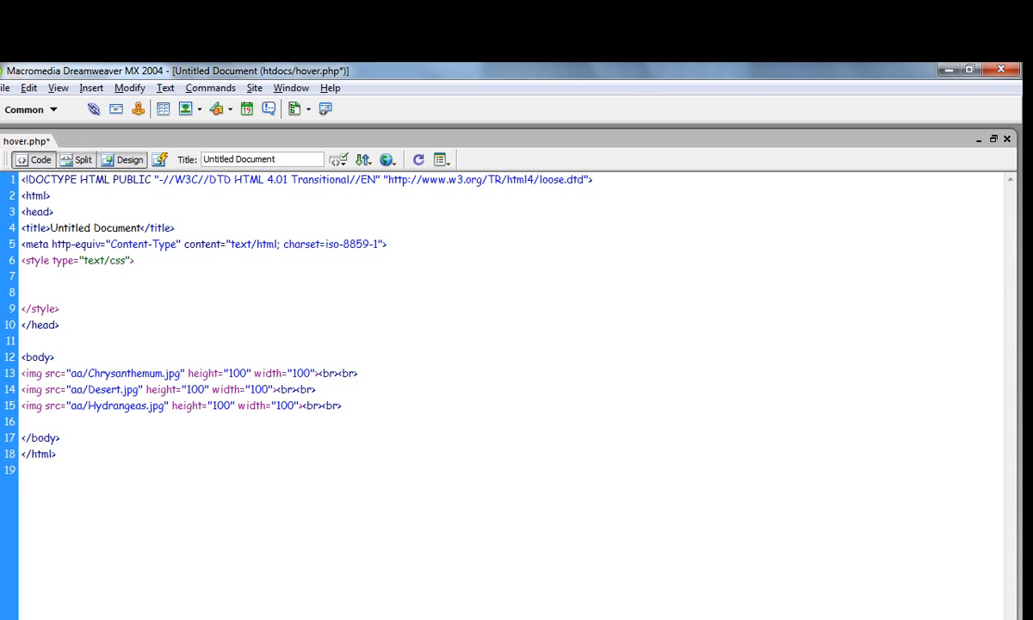
pyautogui.write('img')
pyautogui.write(':')
# - Add an img:hover selector with empty braces, removing the stray space and period before it
pyautogui.press('Return')
pyautogui.write('{')
pyautogui.press('Return')
pyautogui.press('Return')
pyautogui.write('}')
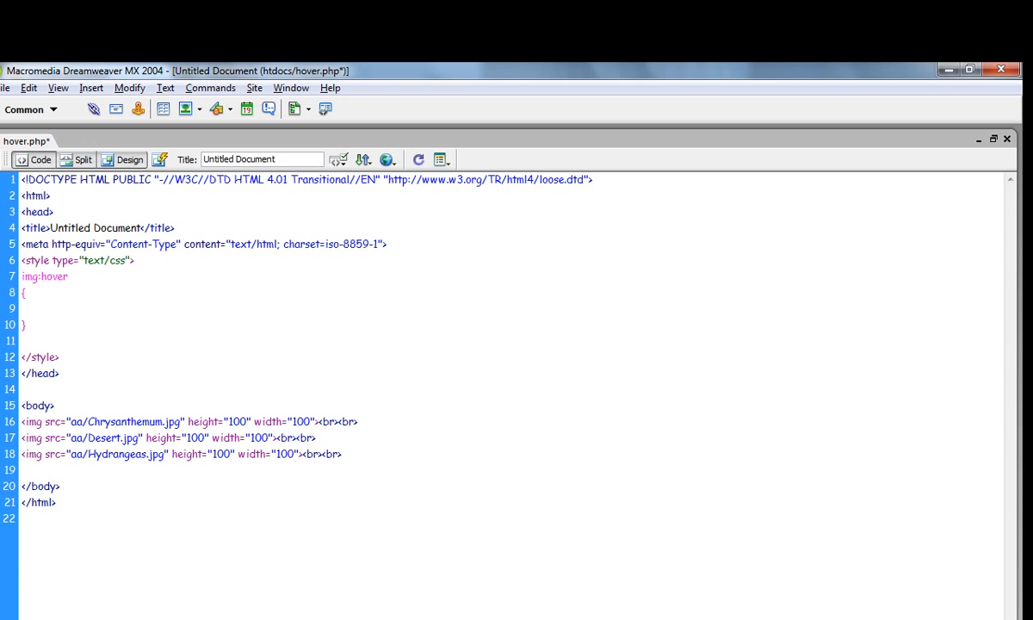
pyautogui.click(23, 277)
pyautogui.press('Delete')
pyautogui.write('.')
pyautogui.press('Delete')
# - Give img:hover border-style:solid and border-width:10px using code hints
pyautogui.press('Down')
pyautogui.press('Down')
pyautogui.hotkey('ctrl', 'space')
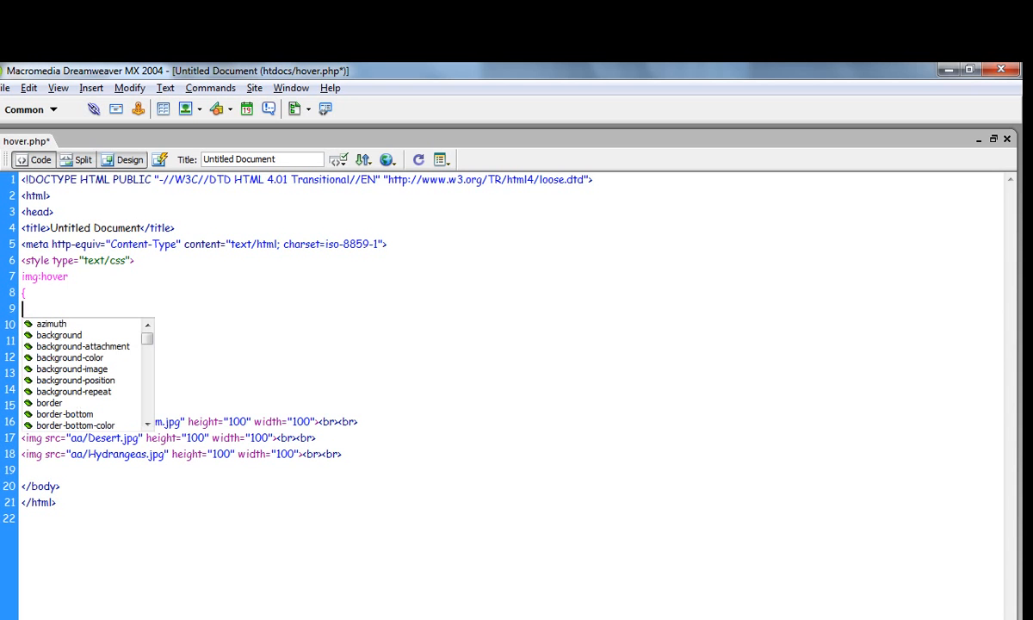
pyautogui.write('border-s')
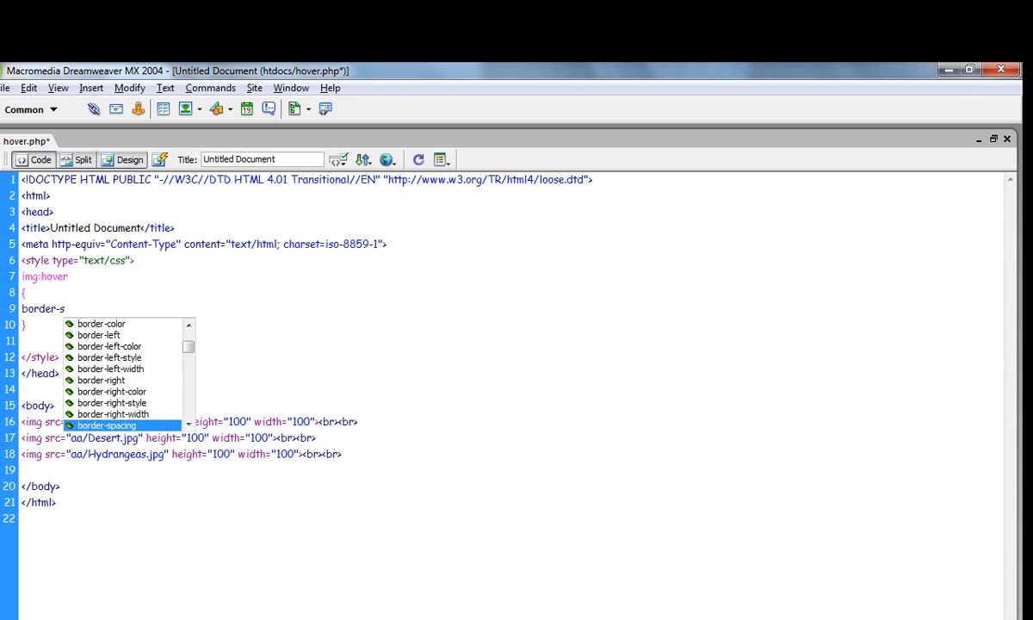
pyautogui.write('tyle:')
pyautogui.press('Down')
pyautogui.press('Down')
pyautogui.press('Down')
pyautogui.press('Down')
pyautogui.press('Down')
pyautogui.press('Down')
pyautogui.press('Return')
pyautogui.write(';')
pyautogui.press('Return')
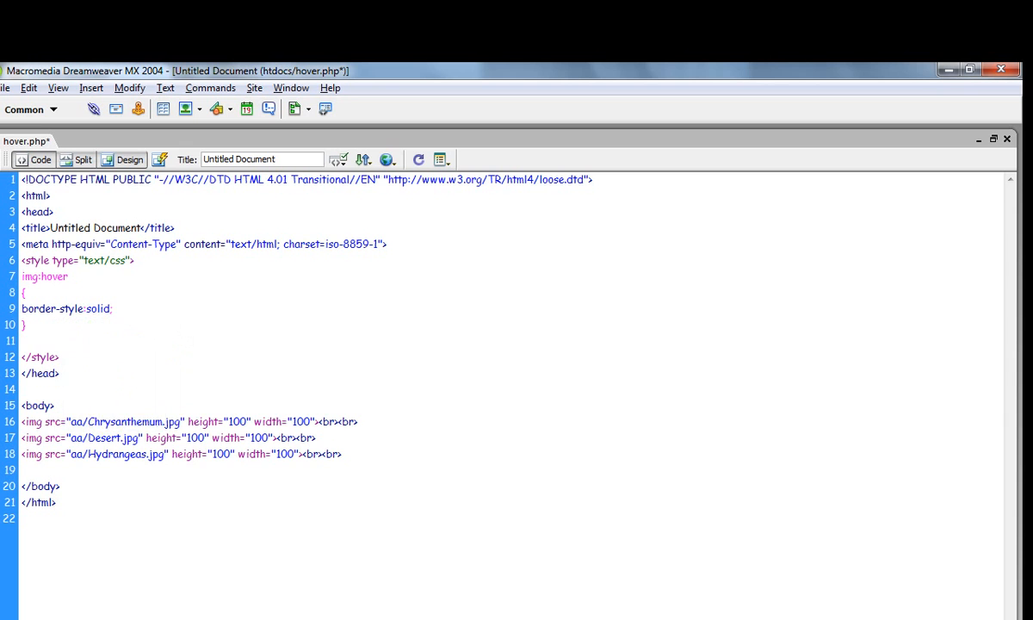
pyautogui.write('border-')
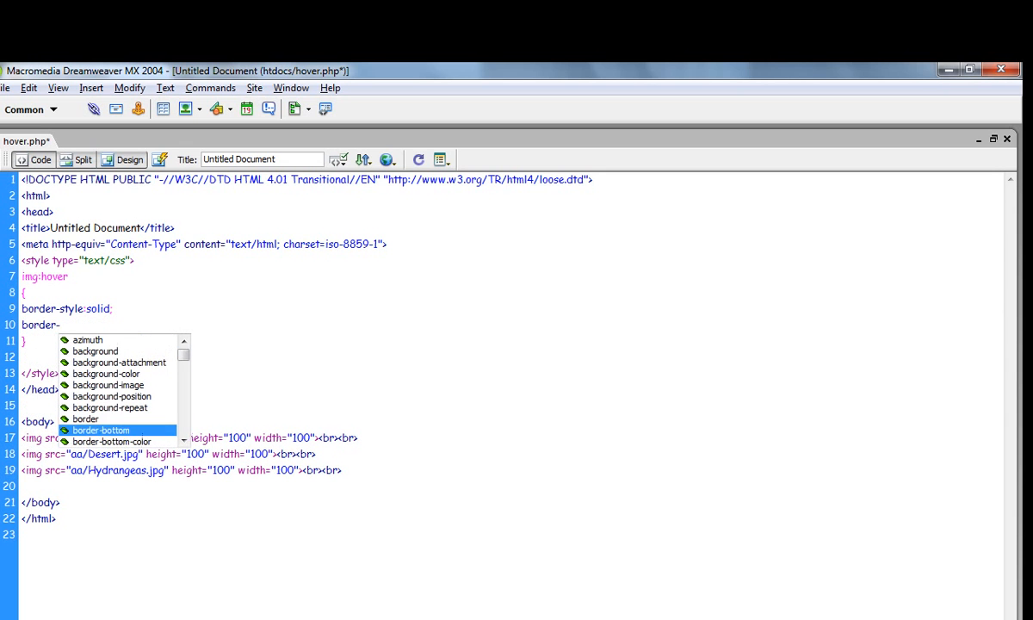
pyautogui.write('width:')
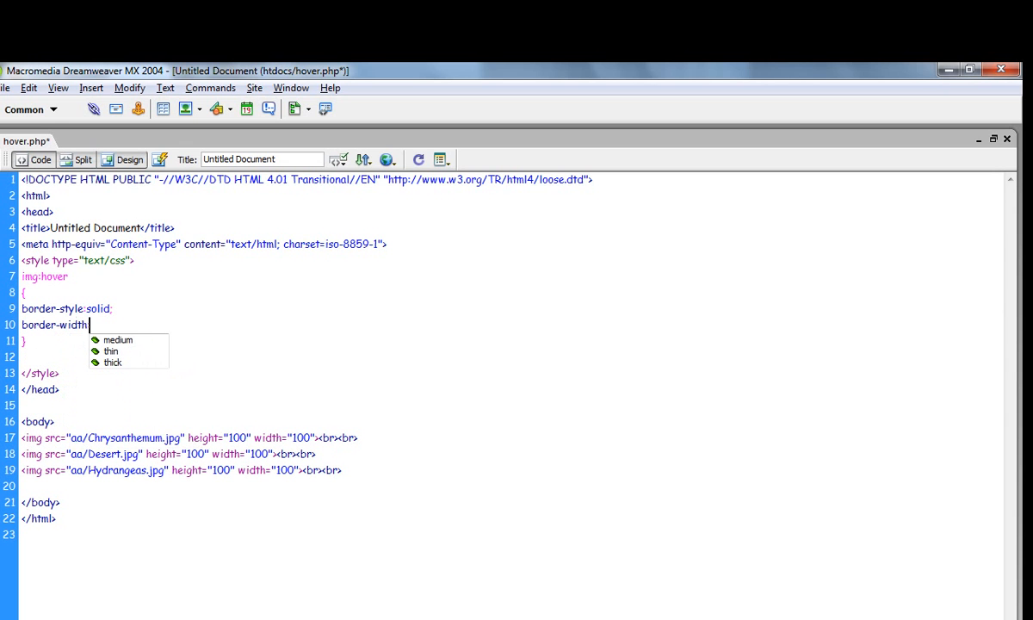
pyautogui.write('10px')
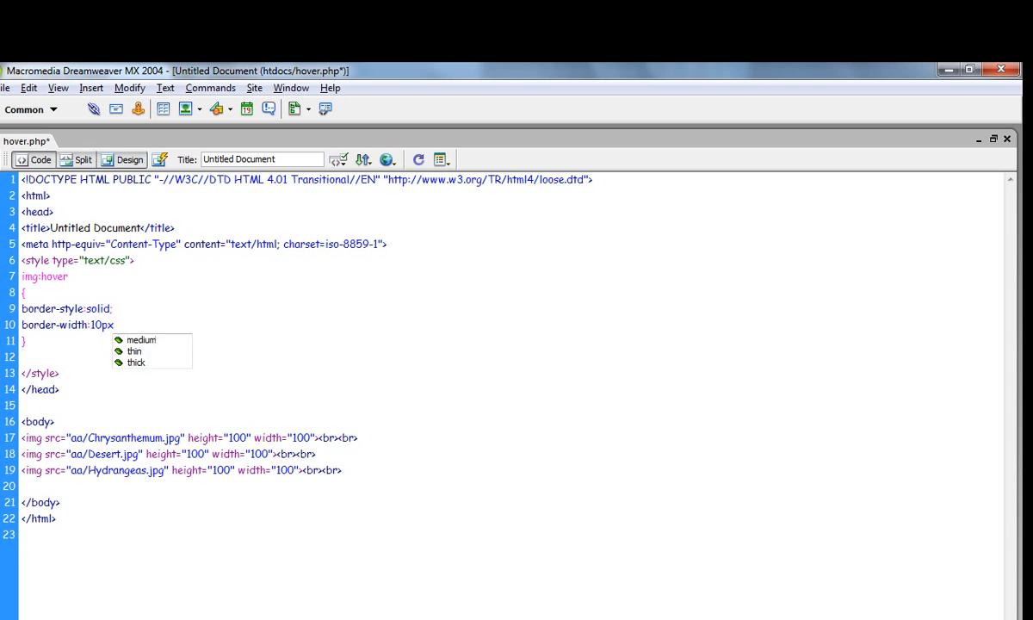
pyautogui.write(';')
pyautogui.press('Return')
pyautogui.write('b')
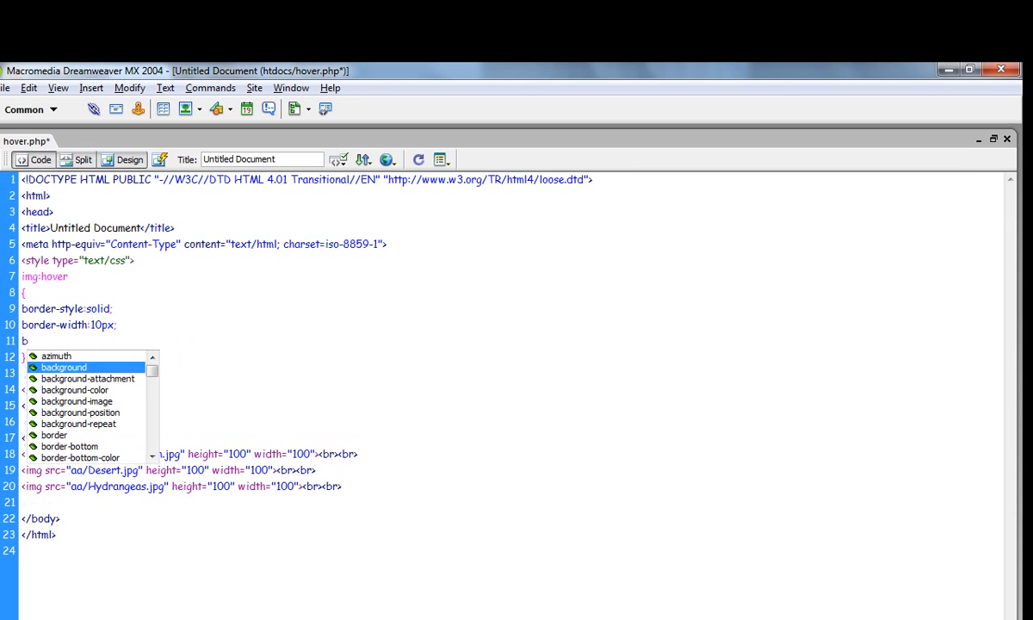
pyautogui.write('order=')
# - Add border-color #00FF99 from the colour picker and save hover.php
pyautogui.press('BackSpace')
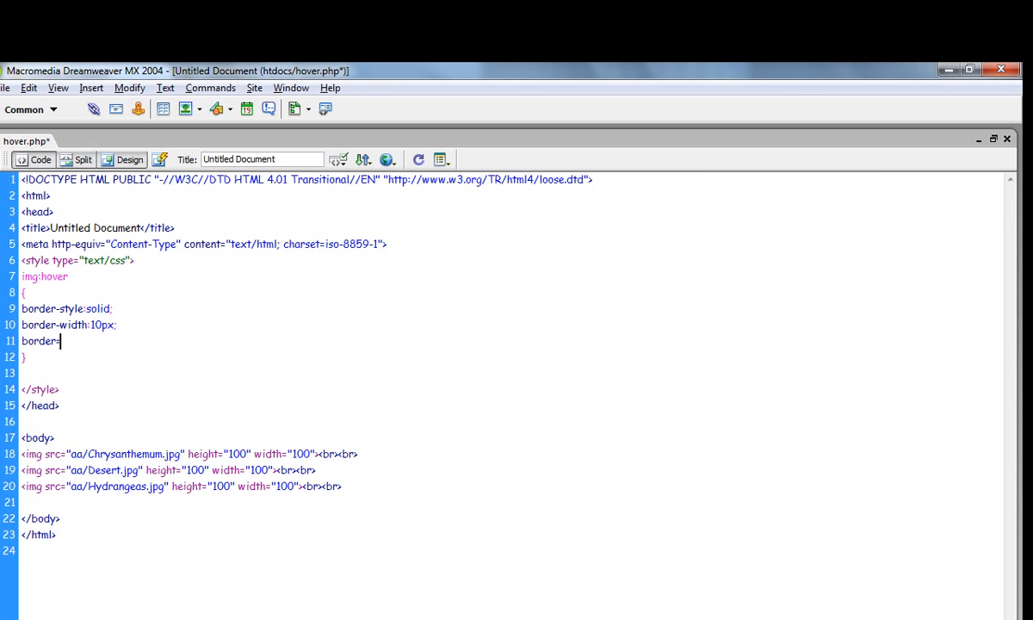
pyautogui.hotkey('ctrl', 'space')
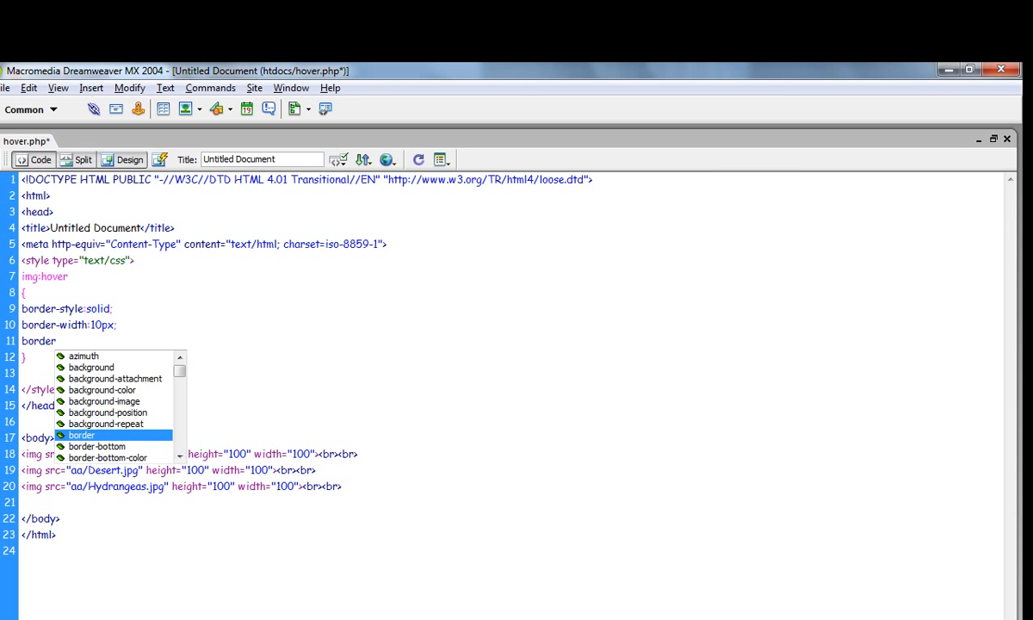
pyautogui.press('Down')
pyautogui.press('Down')
pyautogui.press('Down')
pyautogui.press('Down')
pyautogui.press('Down')
pyautogui.press('Down')
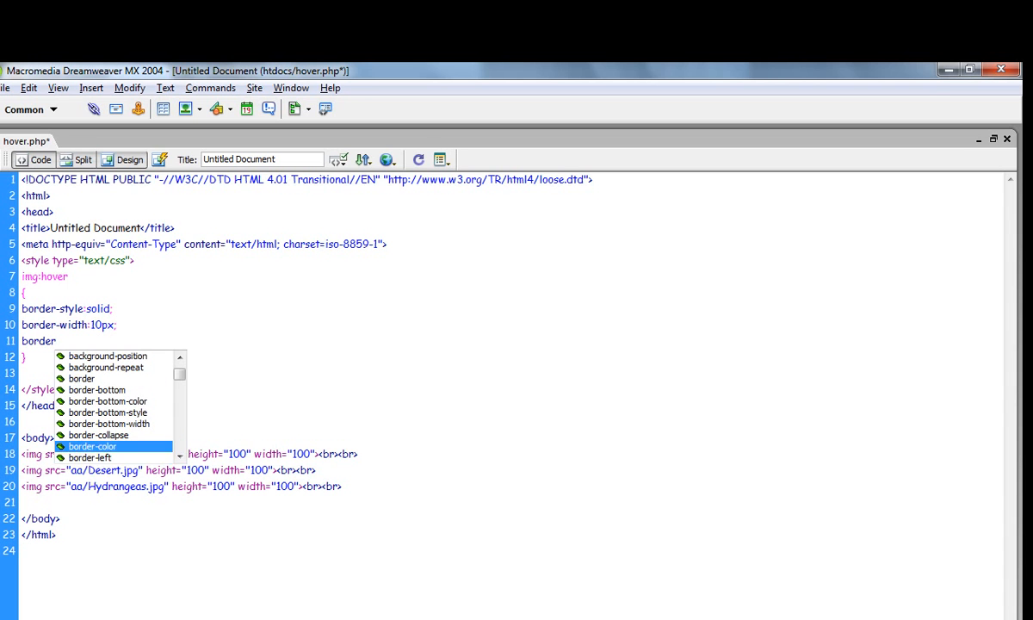
pyautogui.press('Return')
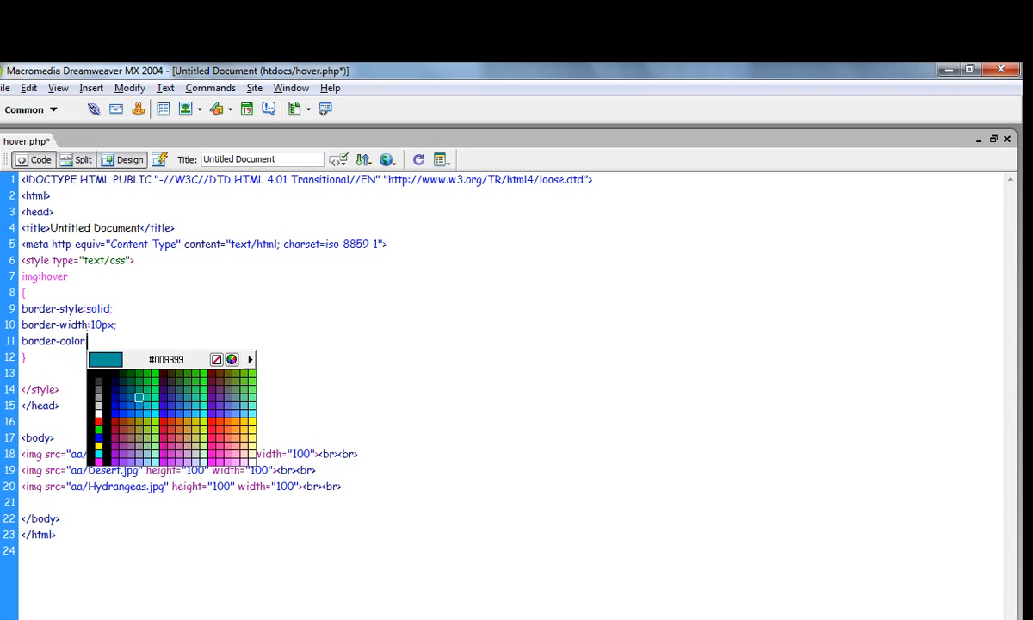
pyautogui.click(154, 397)
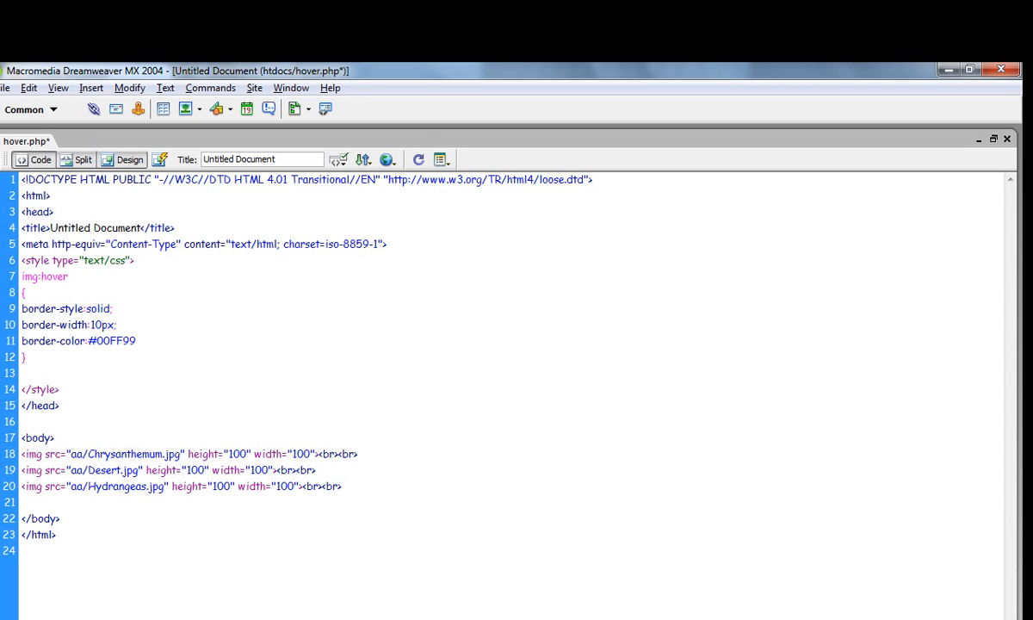
pyautogui.hotkey('ctrl', 's')
pyautogui.press('F12')
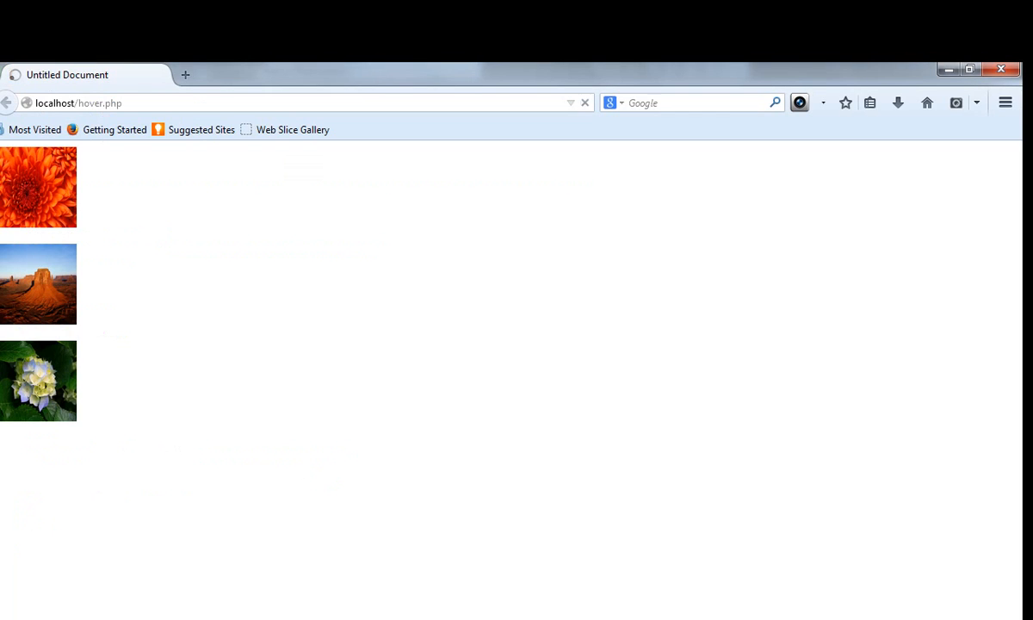